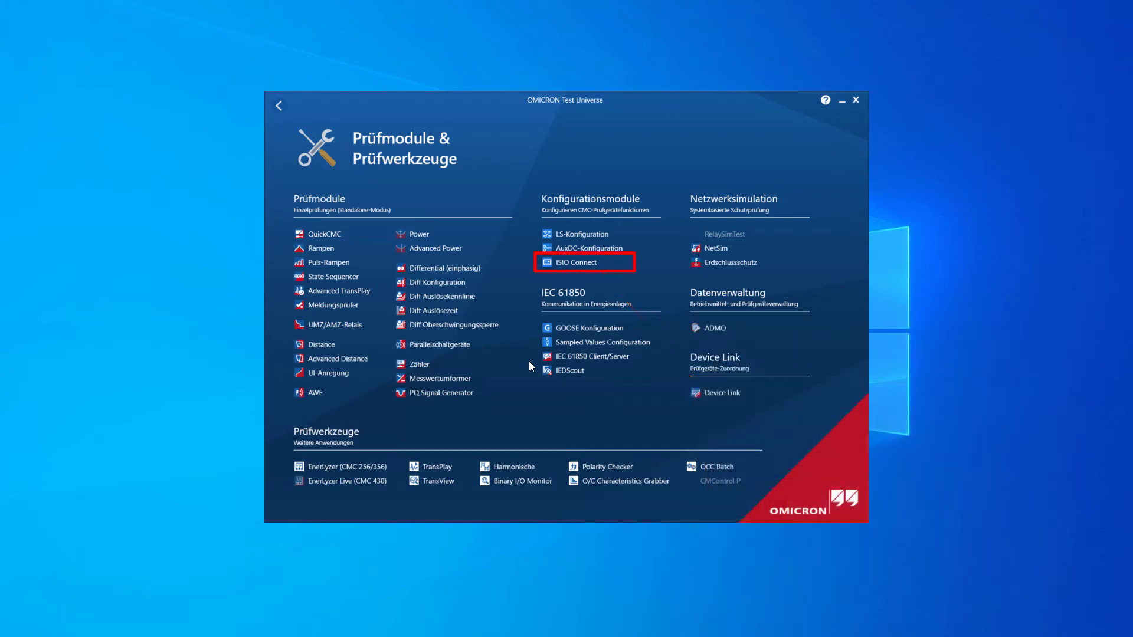
Open the GOOSE Configuration module and import the Control_DataSet GOOSE from Trip and CB Pos.cid as a subscription, expanding its dataset
{"action": "left_click", "coordinate": [575, 328]}
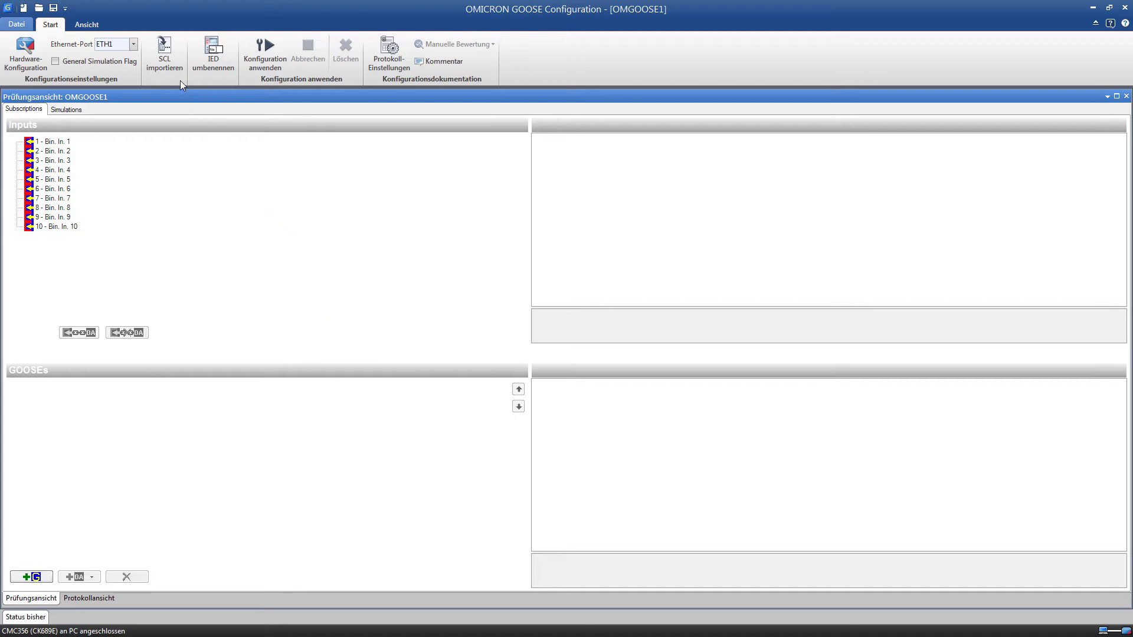
{"action": "left_click", "coordinate": [172, 65]}
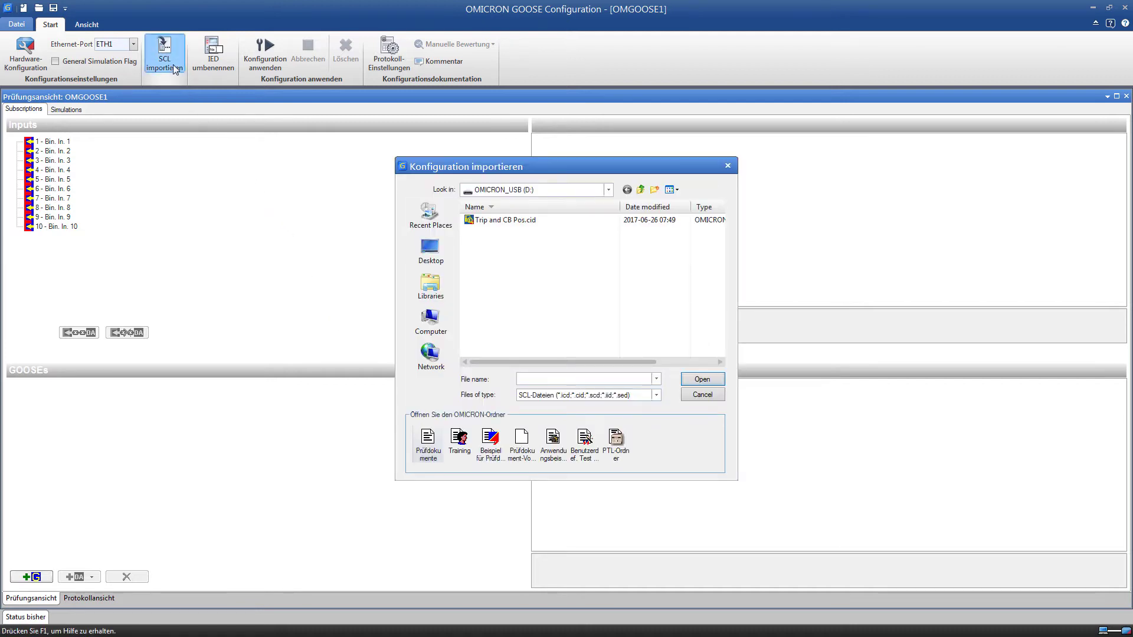
{"action": "left_click", "coordinate": [484, 222]}
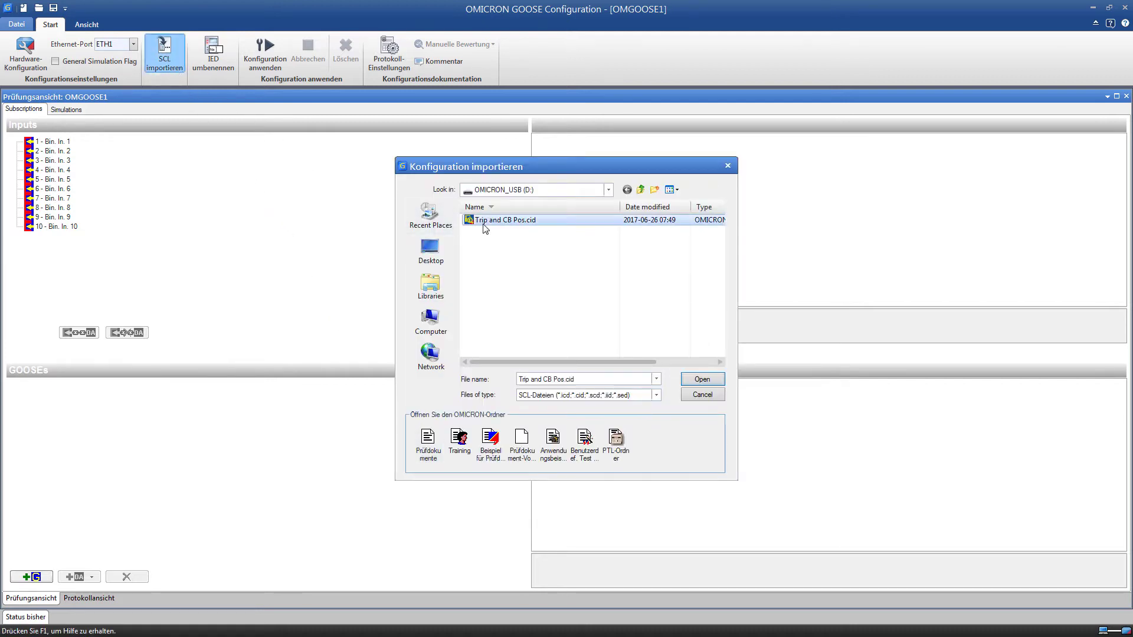
{"action": "left_click", "coordinate": [690, 380]}
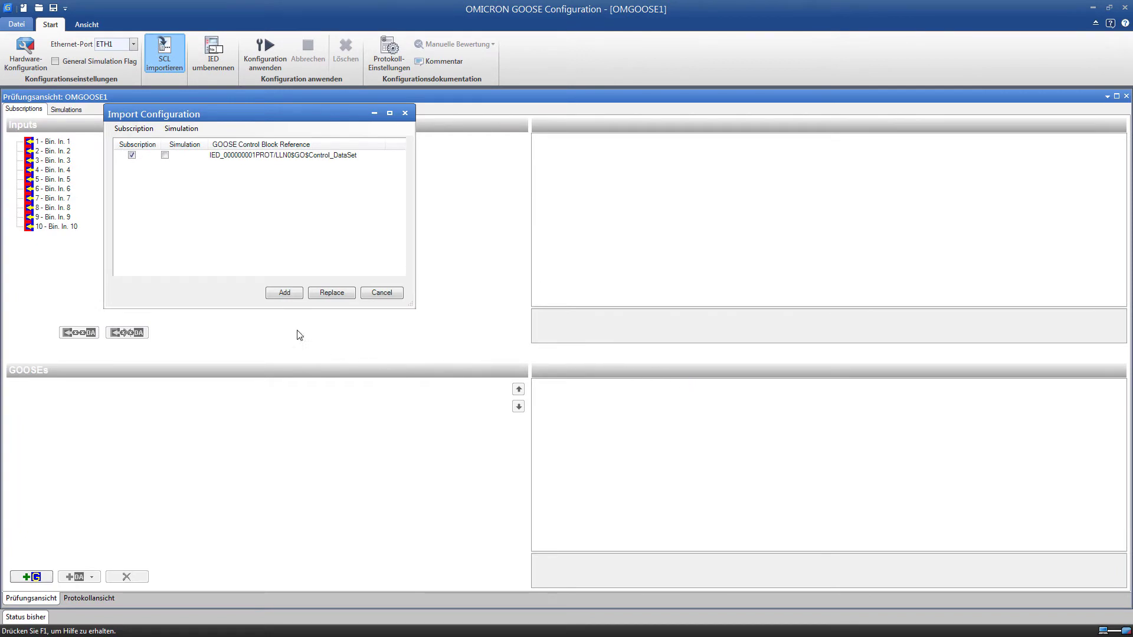
{"action": "left_click", "coordinate": [284, 292]}
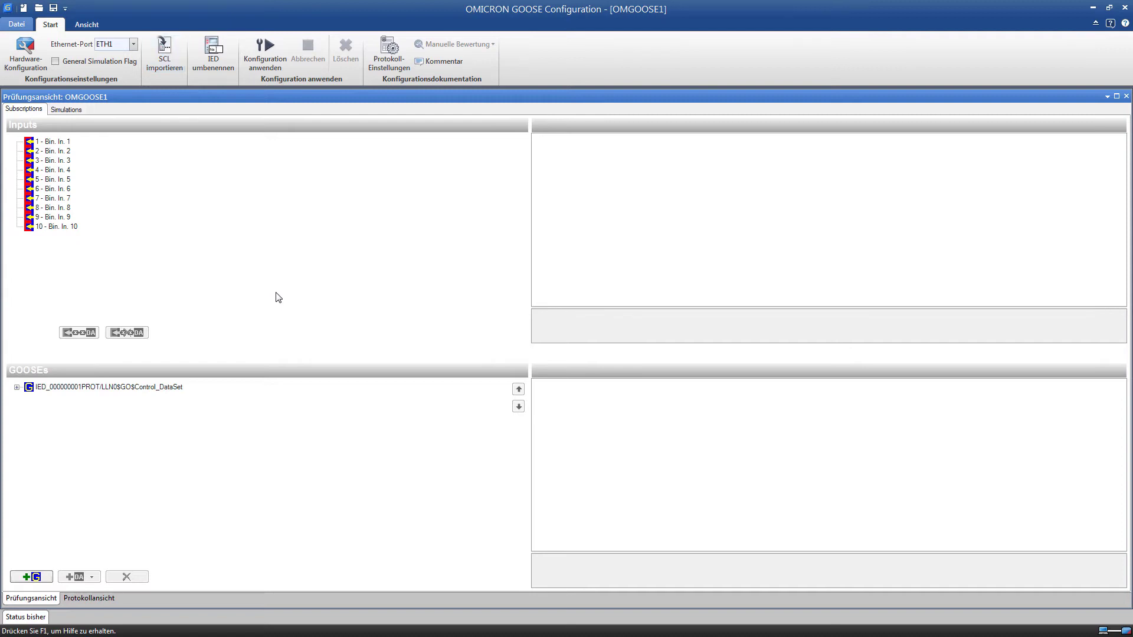
{"action": "left_click", "coordinate": [17, 387]}
{"action": "left_click", "coordinate": [28, 398]}
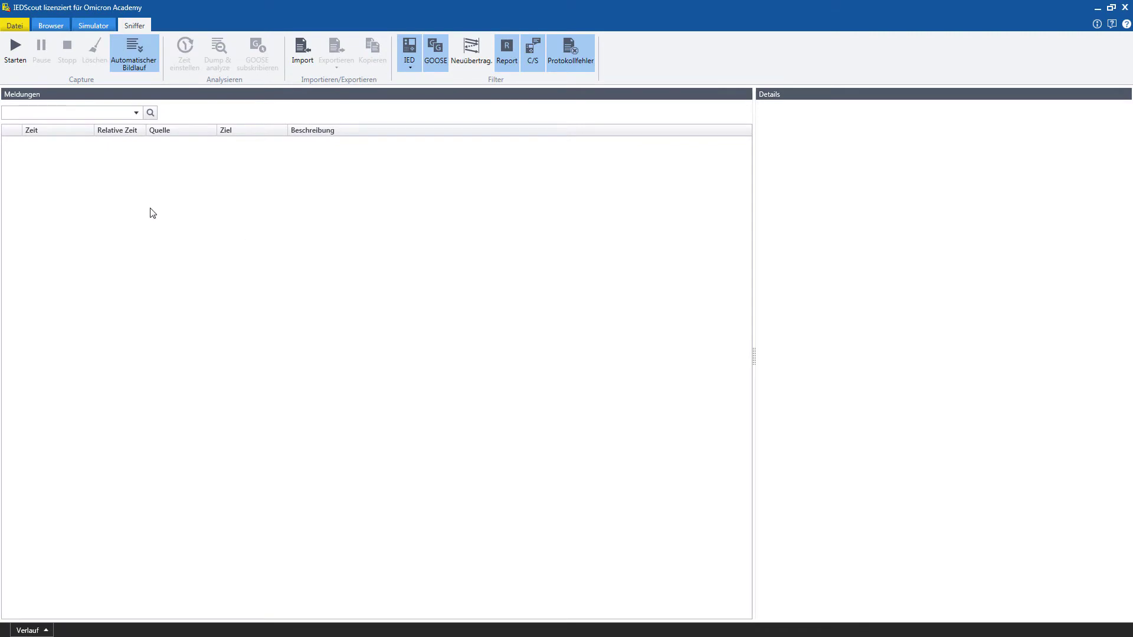
In IEDScout, start capturing network traffic, subscribe to the sniffed Control_DataSet GOOSE and select its LLN0.Control_DataSet entry for copying
{"action": "left_click", "coordinate": [16, 62]}
{"action": "left_click", "coordinate": [80, 141]}
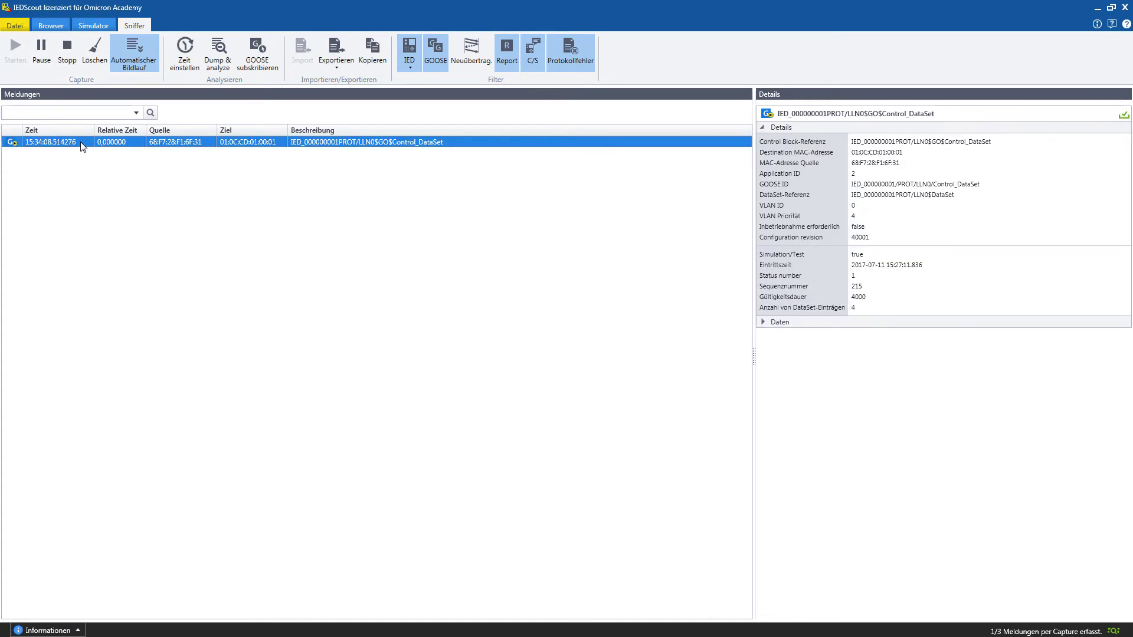
{"action": "left_click", "coordinate": [253, 62]}
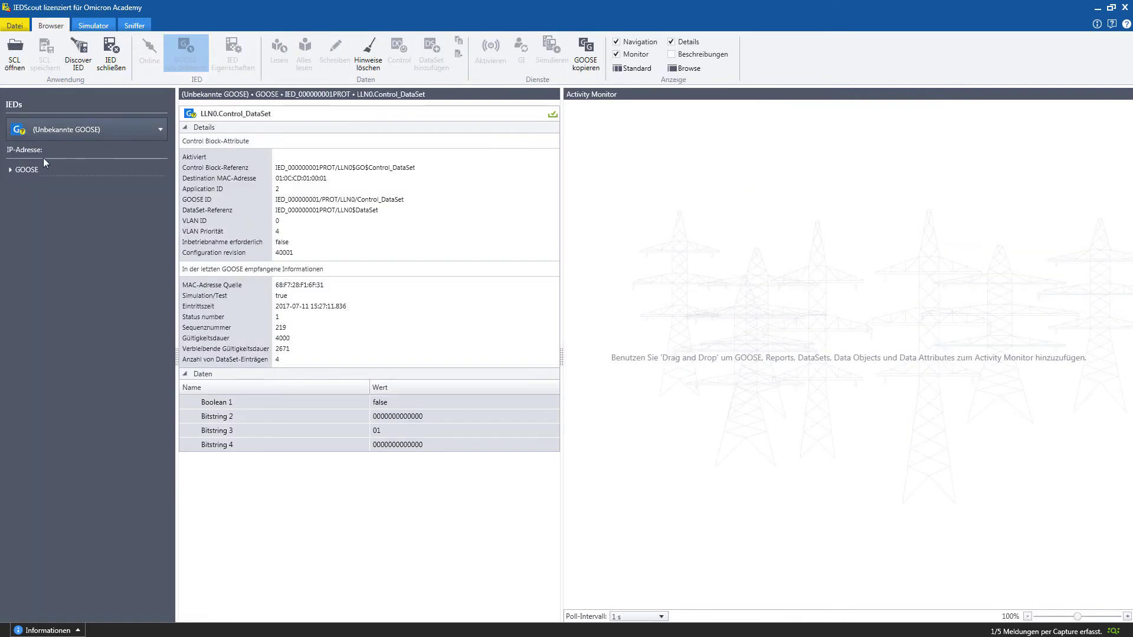
{"action": "left_click", "coordinate": [10, 170]}
{"action": "left_click", "coordinate": [20, 180]}
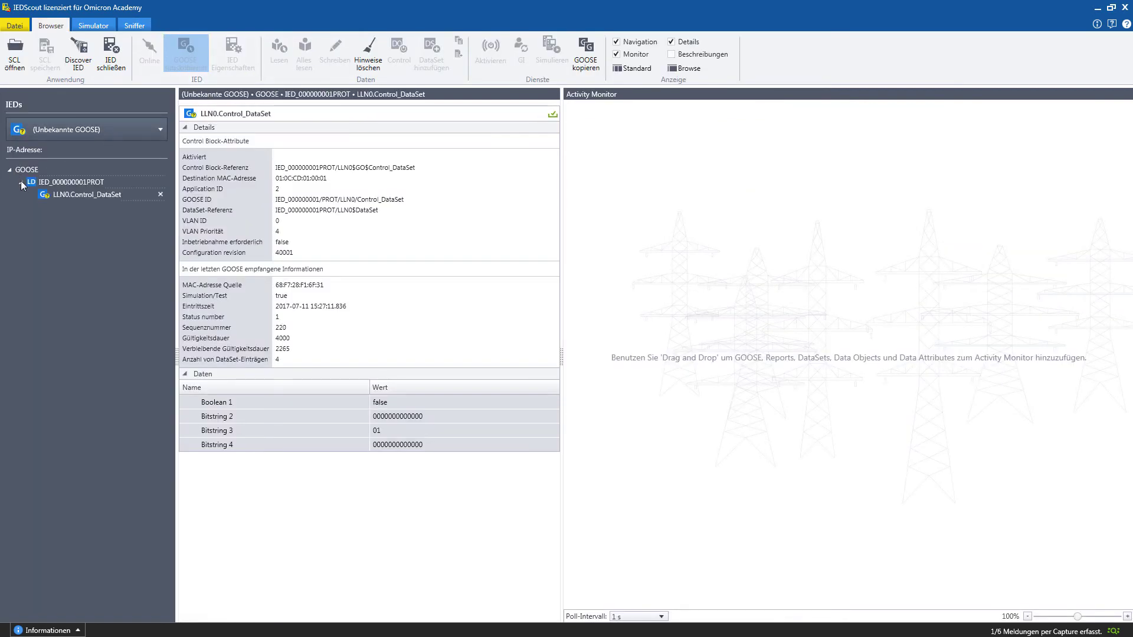
{"action": "left_click", "coordinate": [72, 194]}
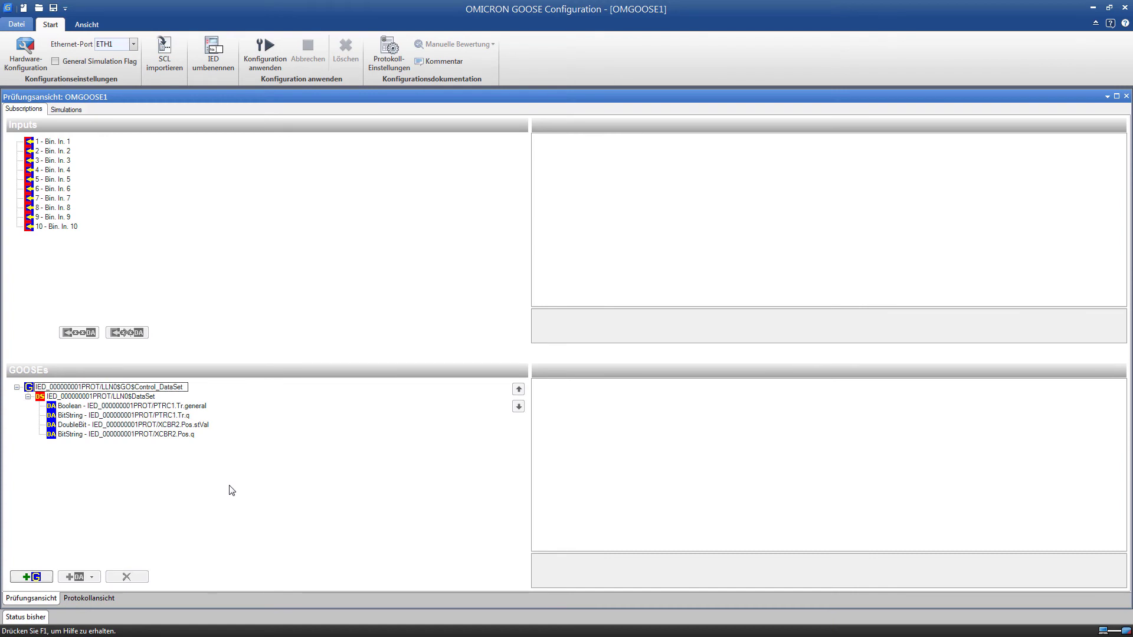
Paste the copied GOOSE into the subscriptions in GOOSE Configuration, inspect its dataset attributes, and remove the pasted entry
{"action": "right_click", "coordinate": [232, 491]}
{"action": "left_click", "coordinate": [252, 495]}
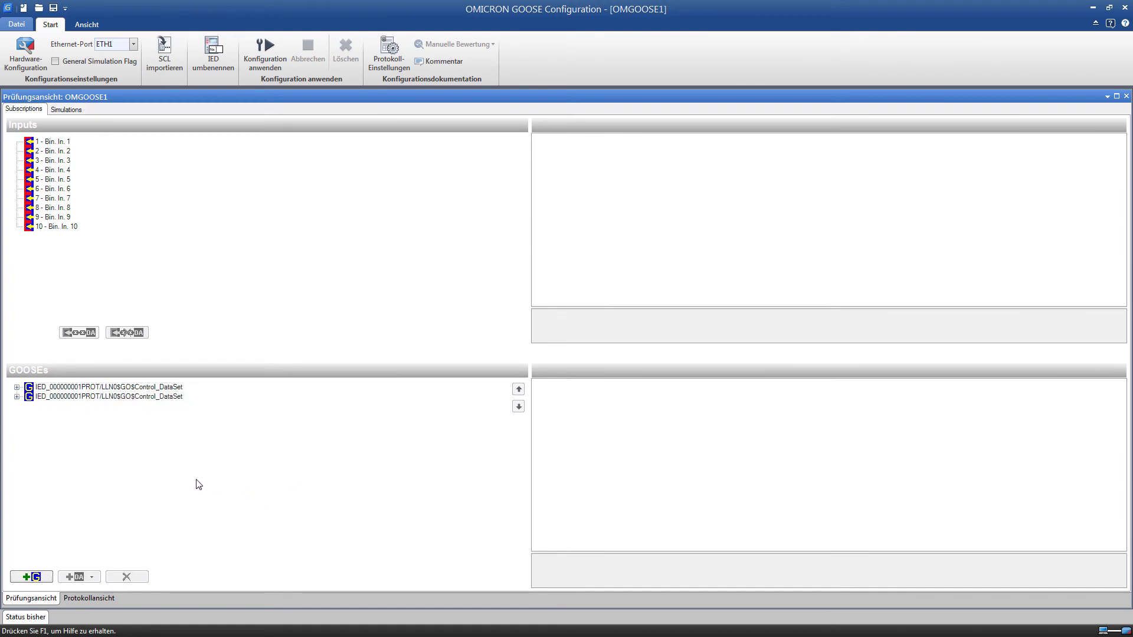
{"action": "left_click", "coordinate": [16, 396]}
{"action": "left_click", "coordinate": [27, 407]}
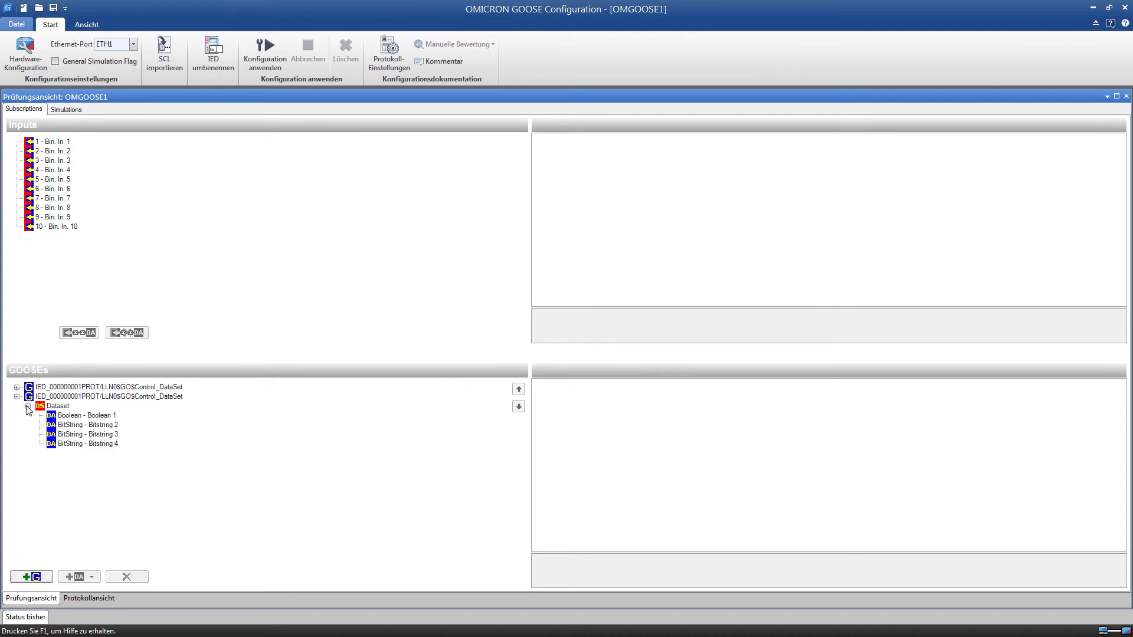
{"action": "right_click", "coordinate": [46, 397]}
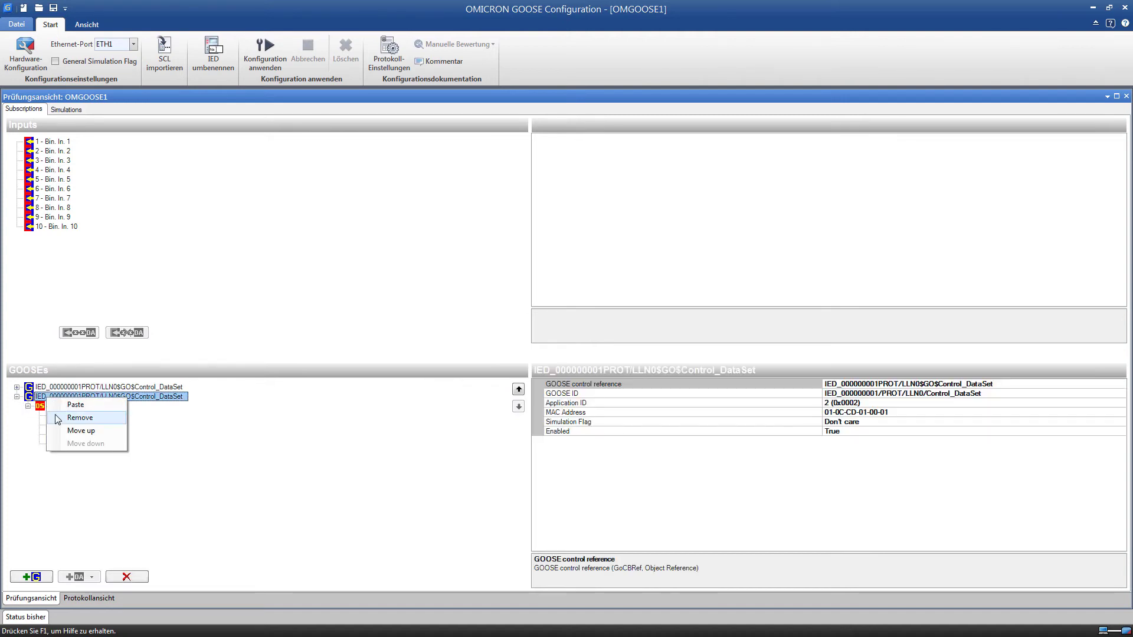
{"action": "left_click", "coordinate": [57, 417]}
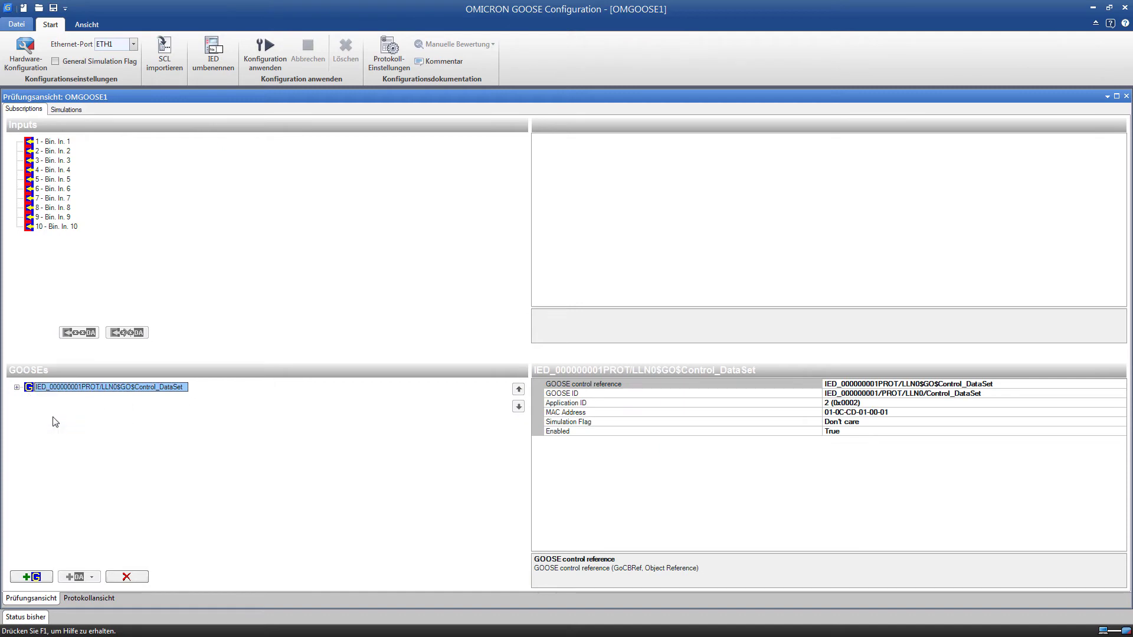
Map the Boolean PTRC1.Tr.general to Bin. In. 1 and the DoubleBit XCBR2.Pos.stVal to Bin. In. 2, expanding both inputs
{"action": "left_click", "coordinate": [17, 388]}
{"action": "left_click", "coordinate": [27, 396]}
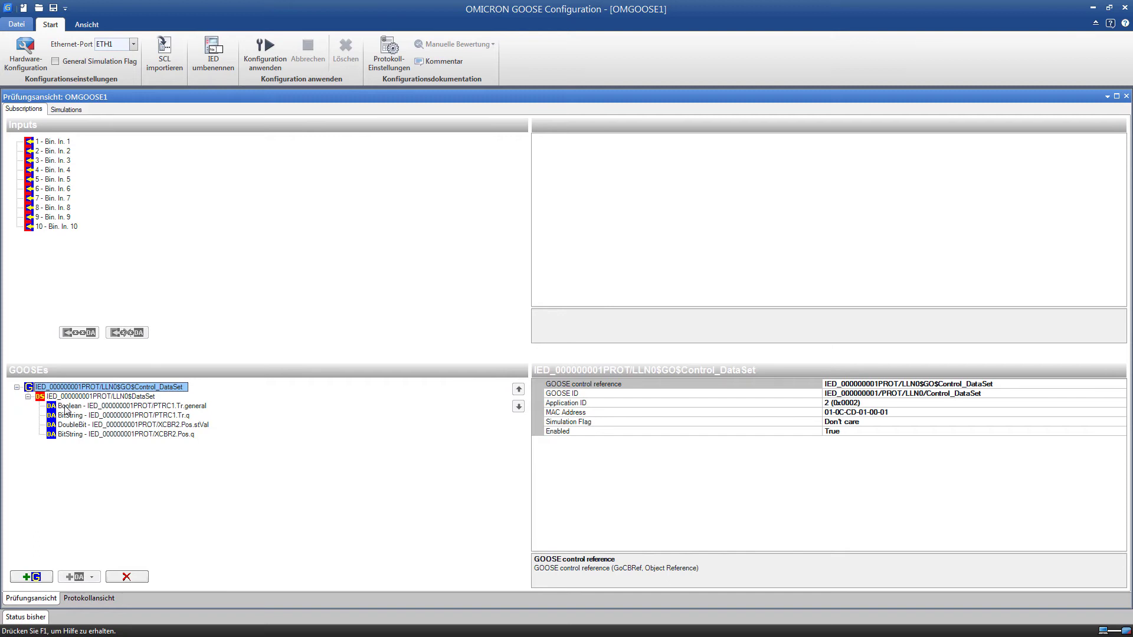
{"action": "left_click_drag", "start_coordinate": [66, 408], "coordinate": [70, 145]}
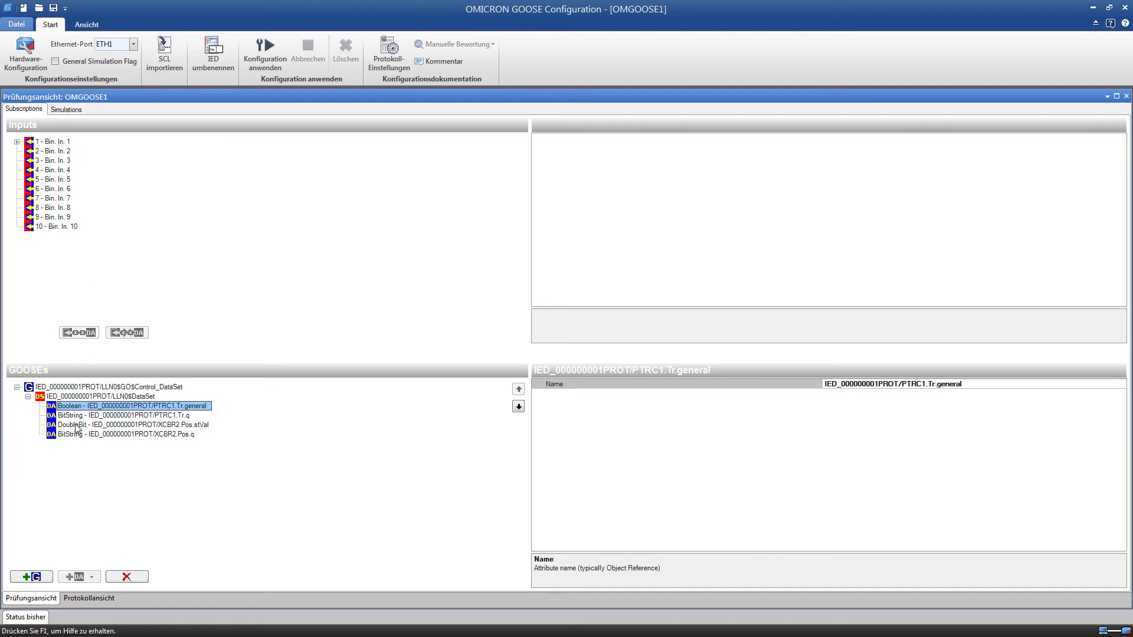
{"action": "left_click_drag", "start_coordinate": [76, 426], "coordinate": [70, 153]}
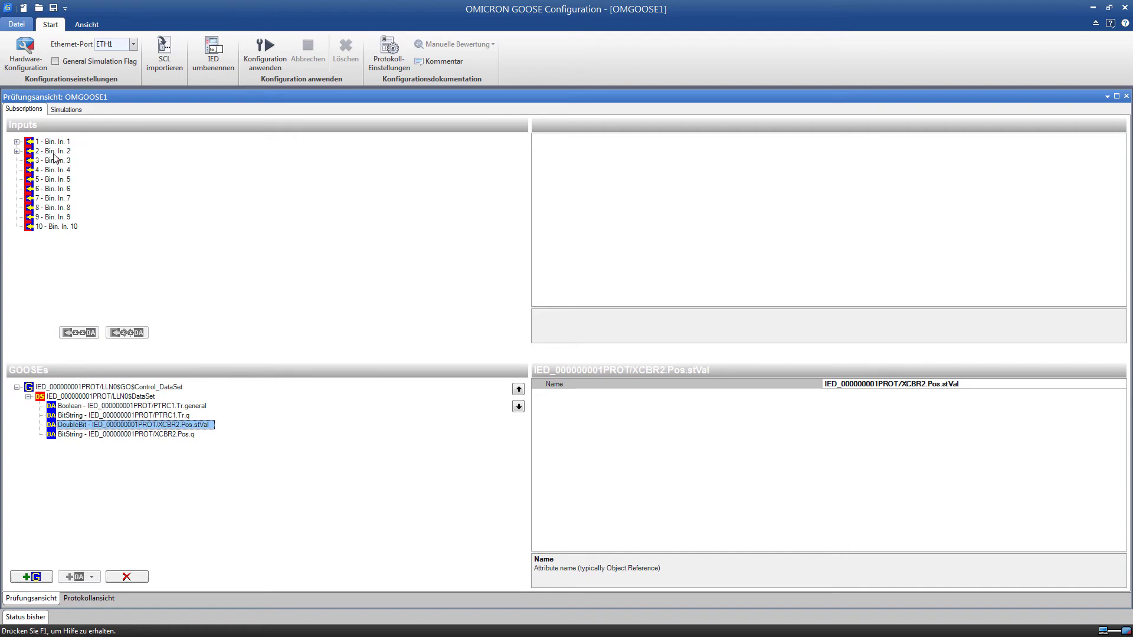
{"action": "left_click", "coordinate": [18, 141]}
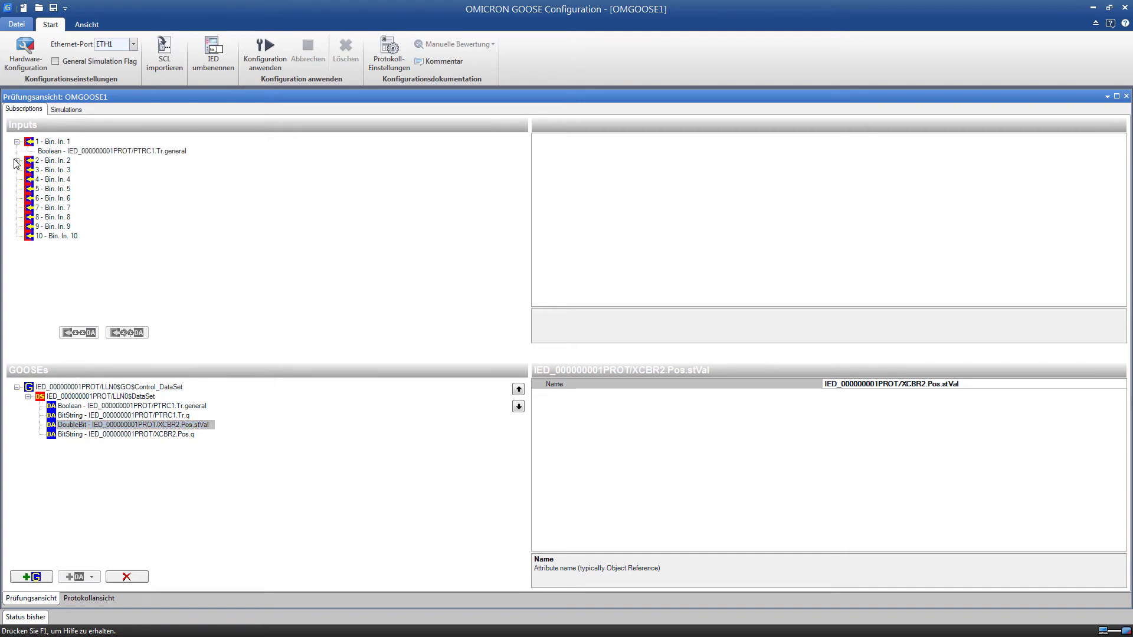
{"action": "left_click", "coordinate": [16, 161]}
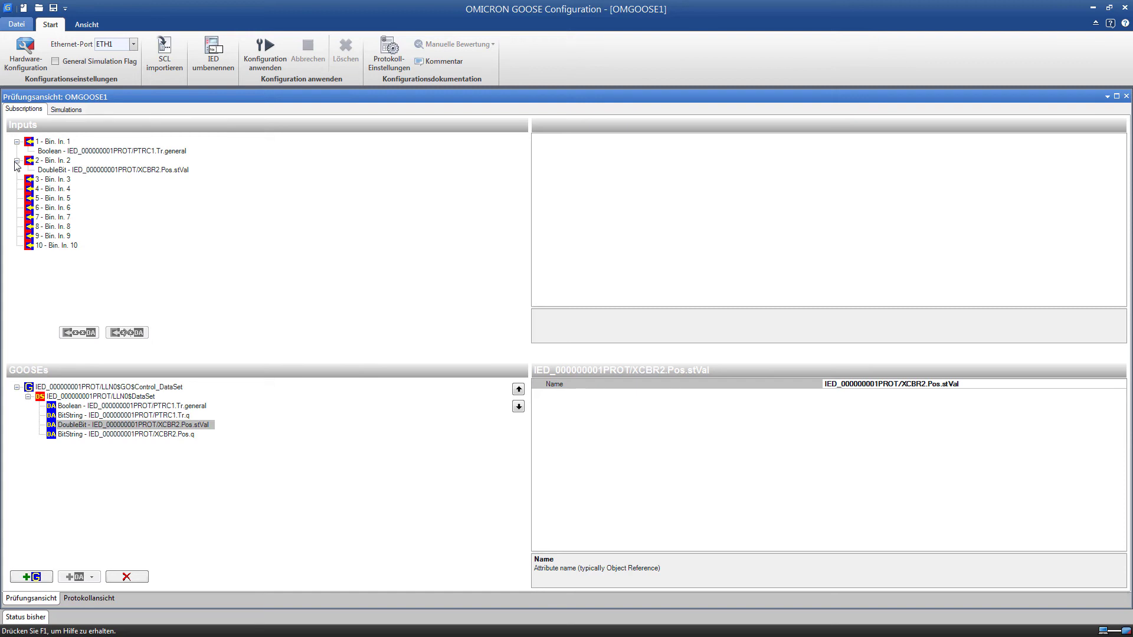
Select ETH1 as the Ethernet port and apply the GOOSE configuration to the test set
{"action": "left_click", "coordinate": [132, 45]}
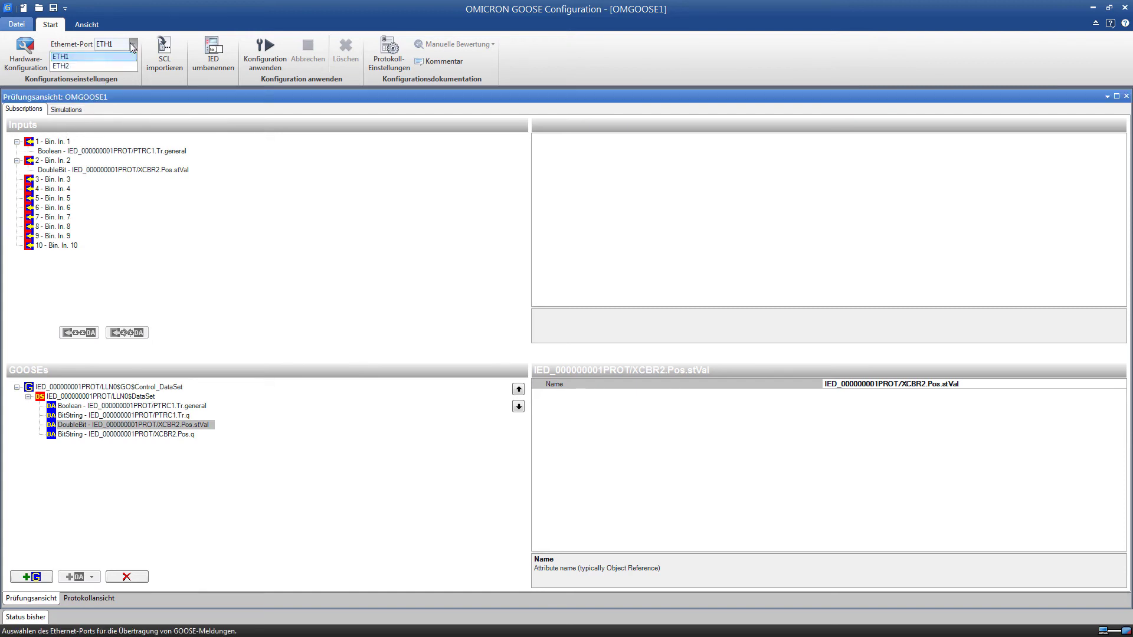
{"action": "left_click", "coordinate": [129, 56]}
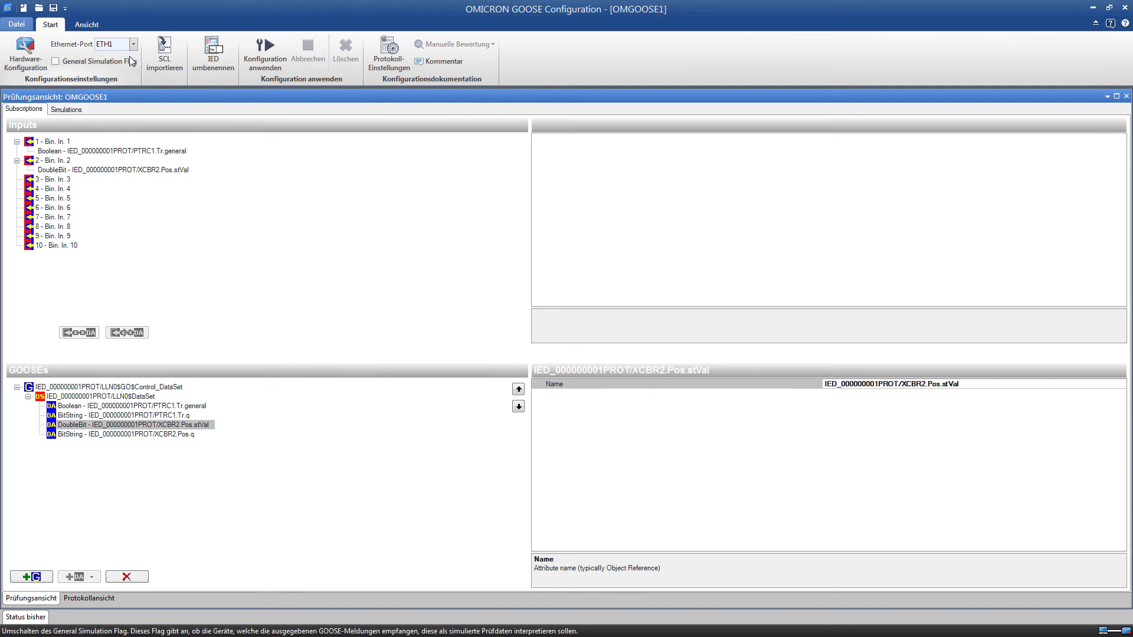
{"action": "left_click", "coordinate": [266, 56]}
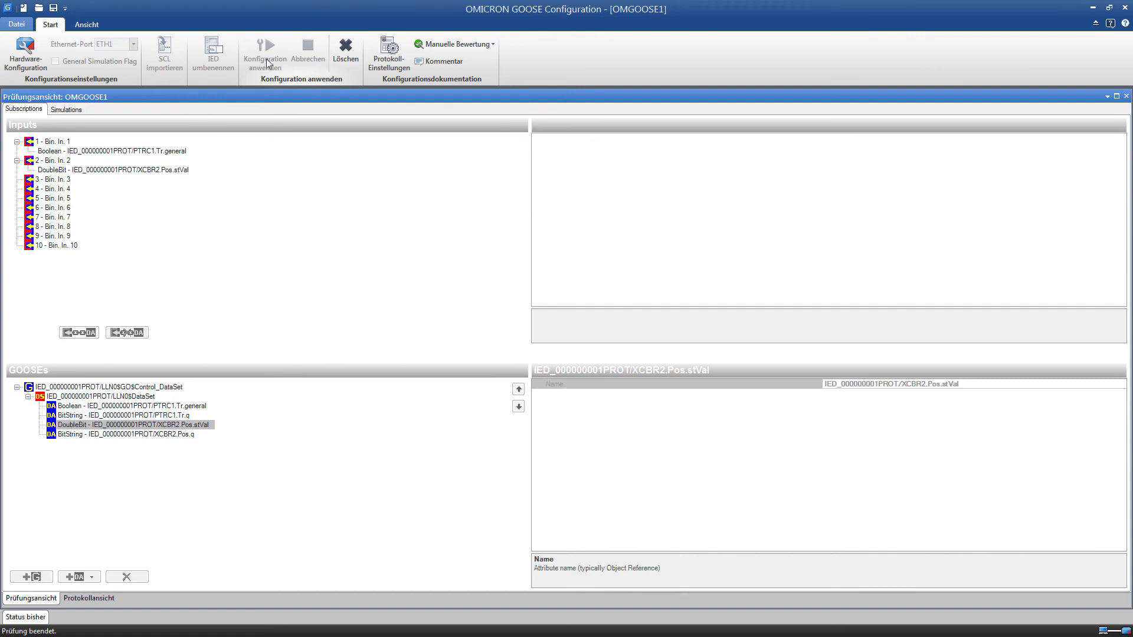
Open the hardware configuration and switch the GOOSE configuration to the Simulations view with the binary outputs
{"action": "left_click", "coordinate": [29, 60]}
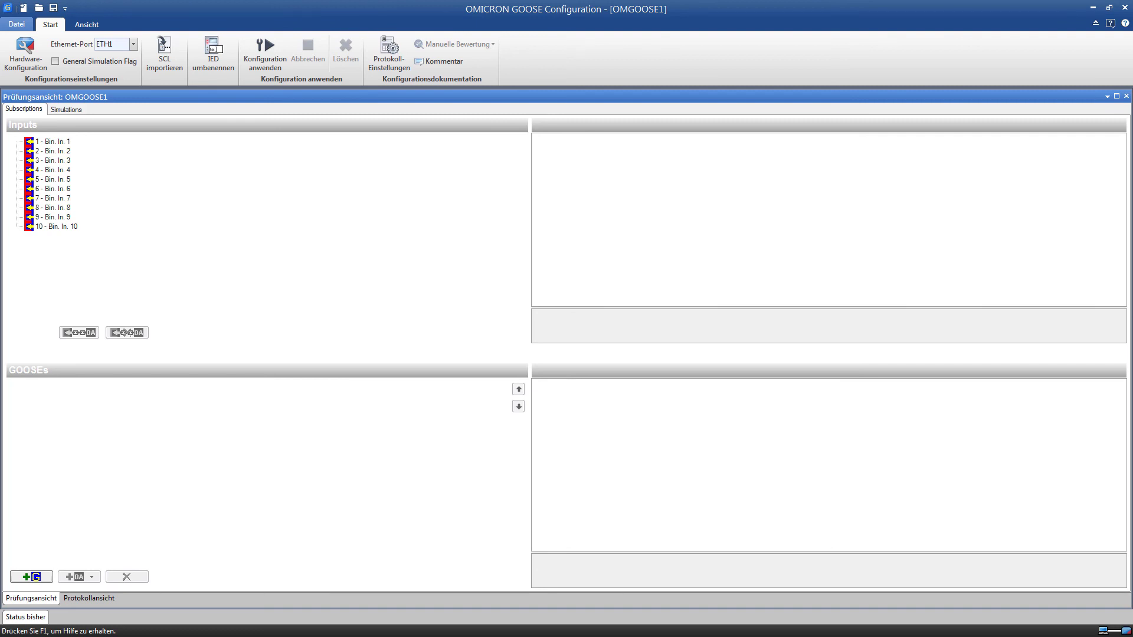
{"action": "left_click", "coordinate": [68, 110]}
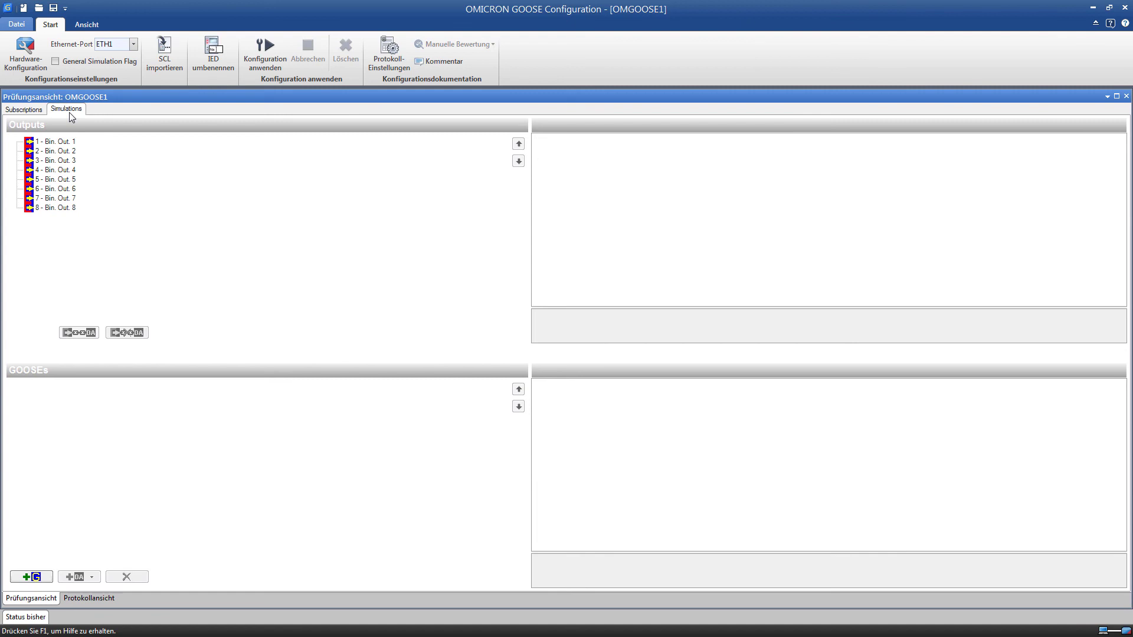